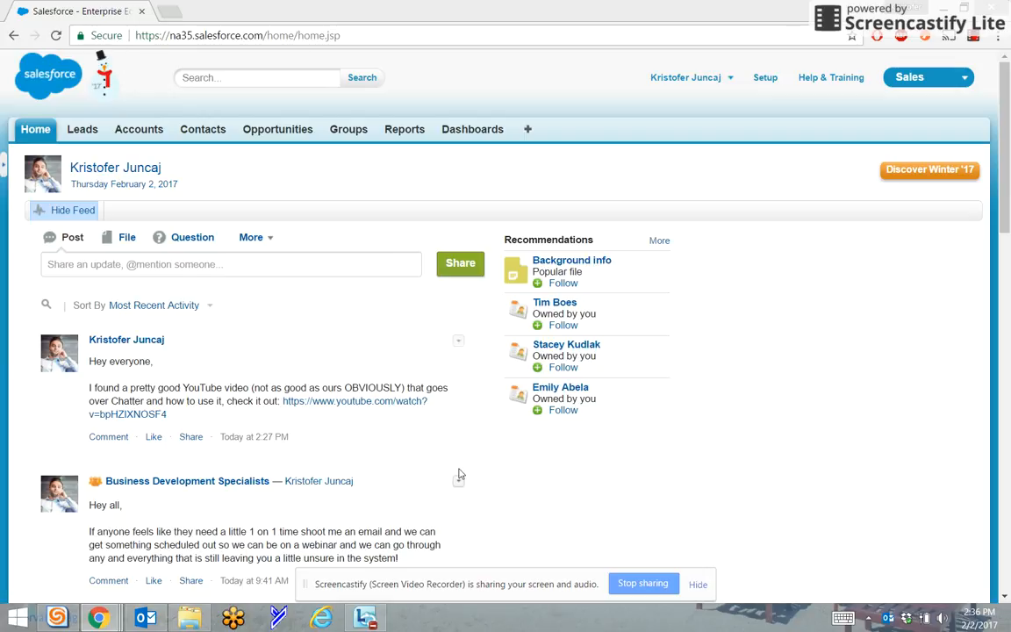
# Start a new task from the My Tasks section of the home page
pyautogui.scroll(-15, 402, 399)
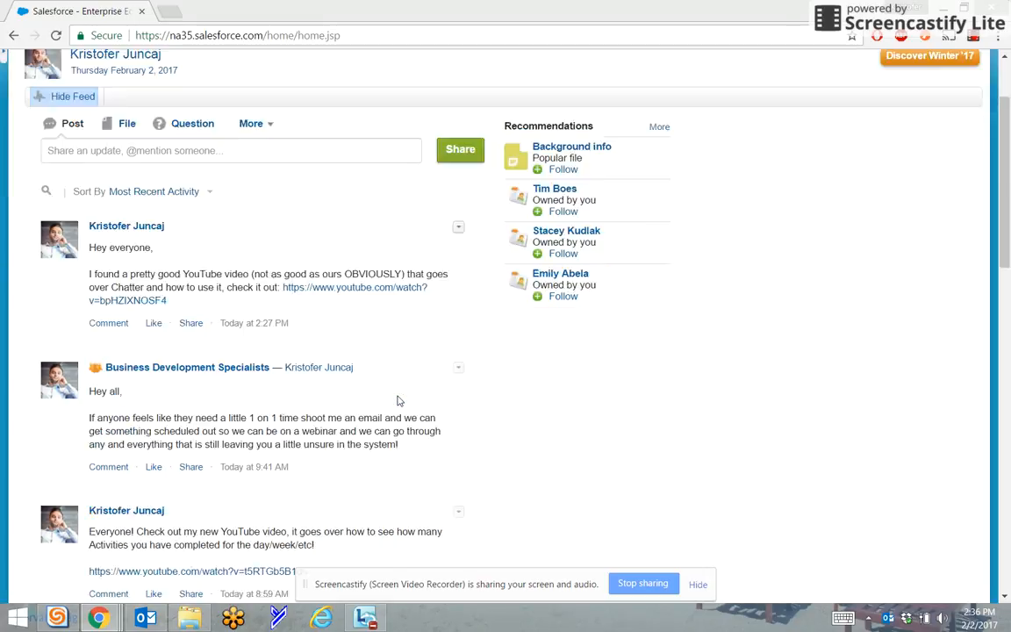
pyautogui.scroll(-3, 412, 384)
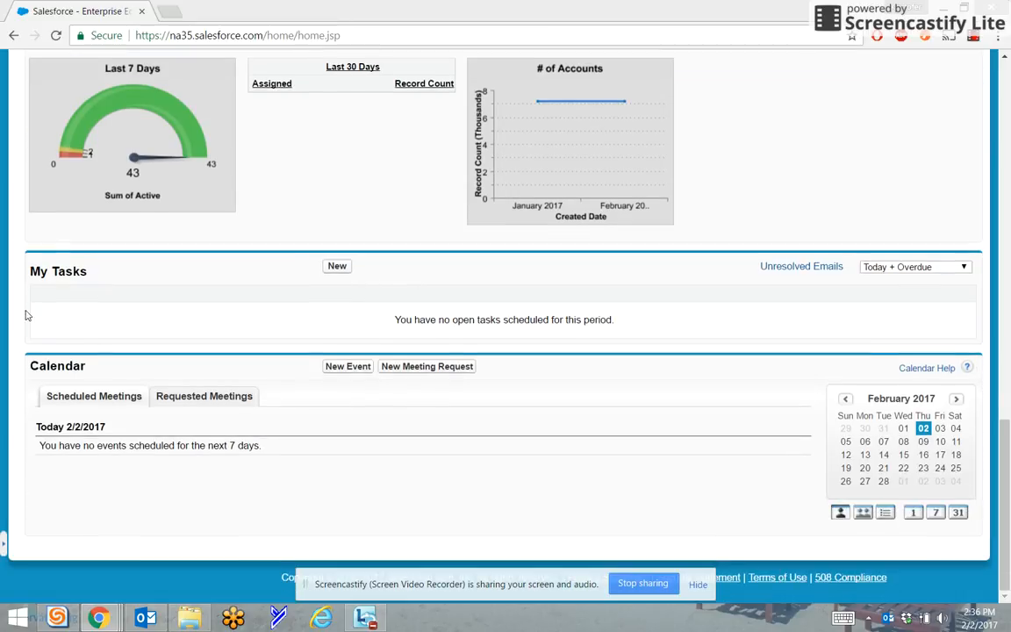
pyautogui.click(337, 269)
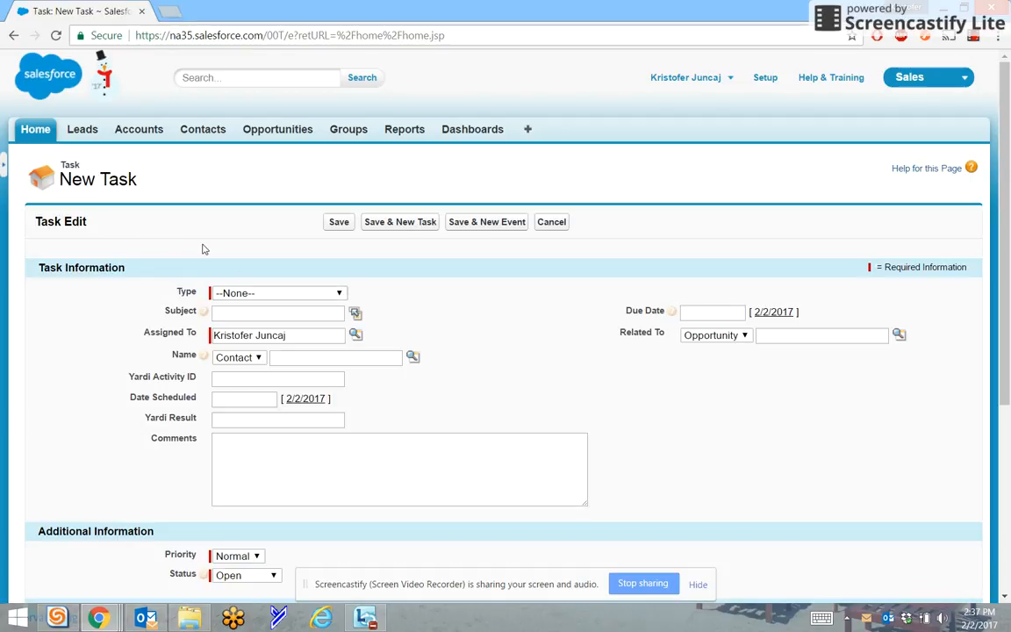
# Set the task type to Email and the subject to Email Out
pyautogui.click(225, 294)
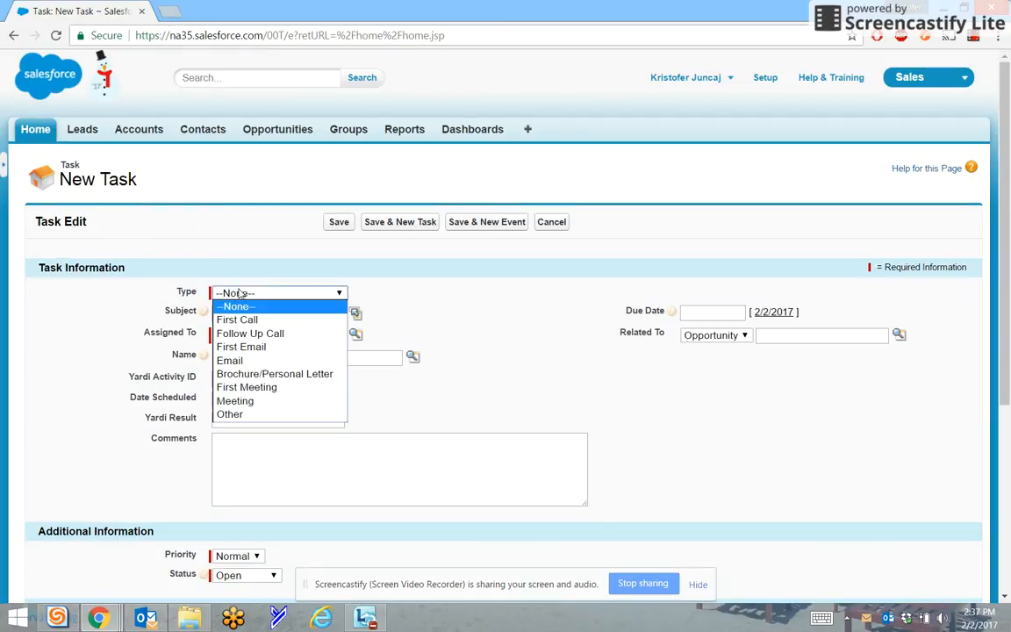
pyautogui.click(253, 361)
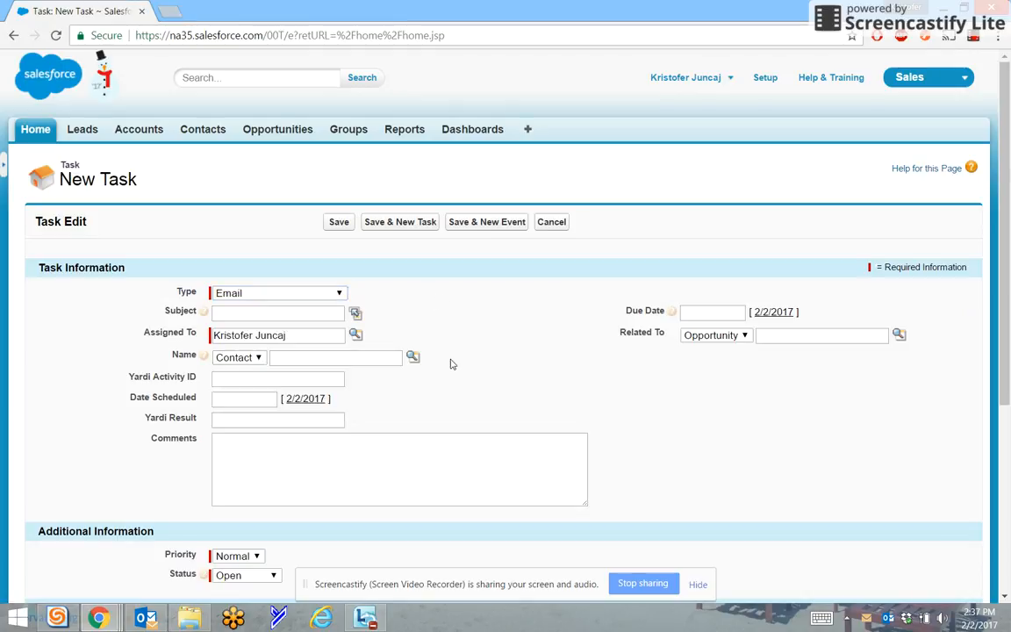
pyautogui.click(245, 315)
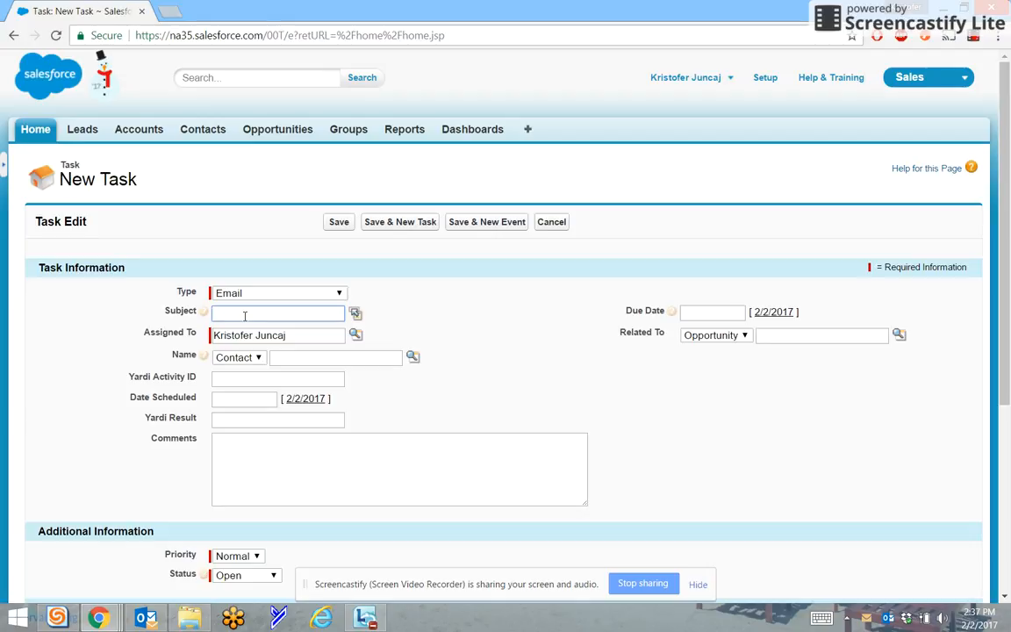
pyautogui.write('Email Out')
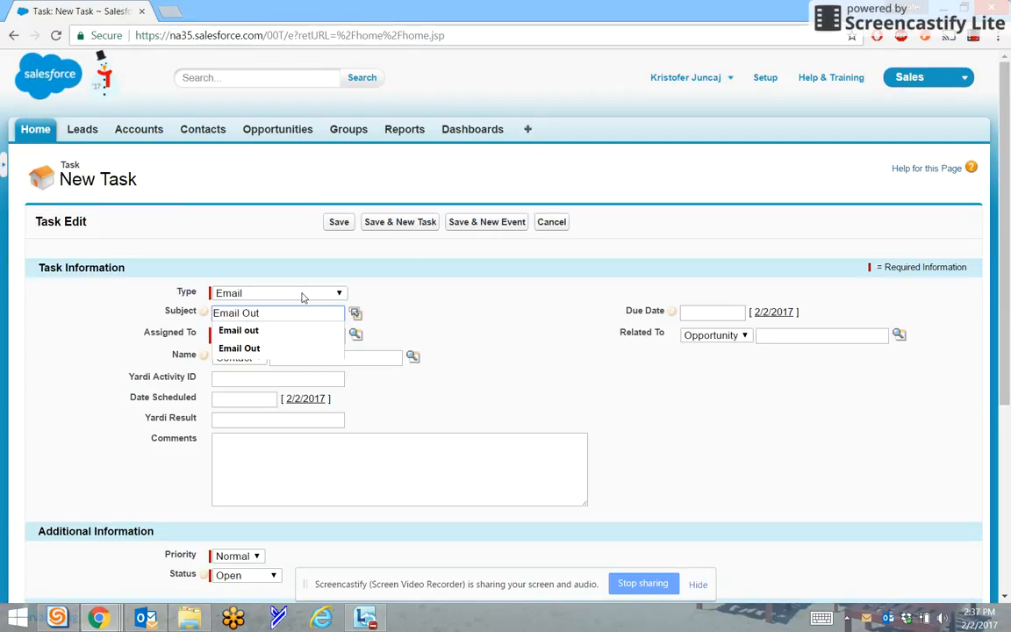
pyautogui.press('Tab')
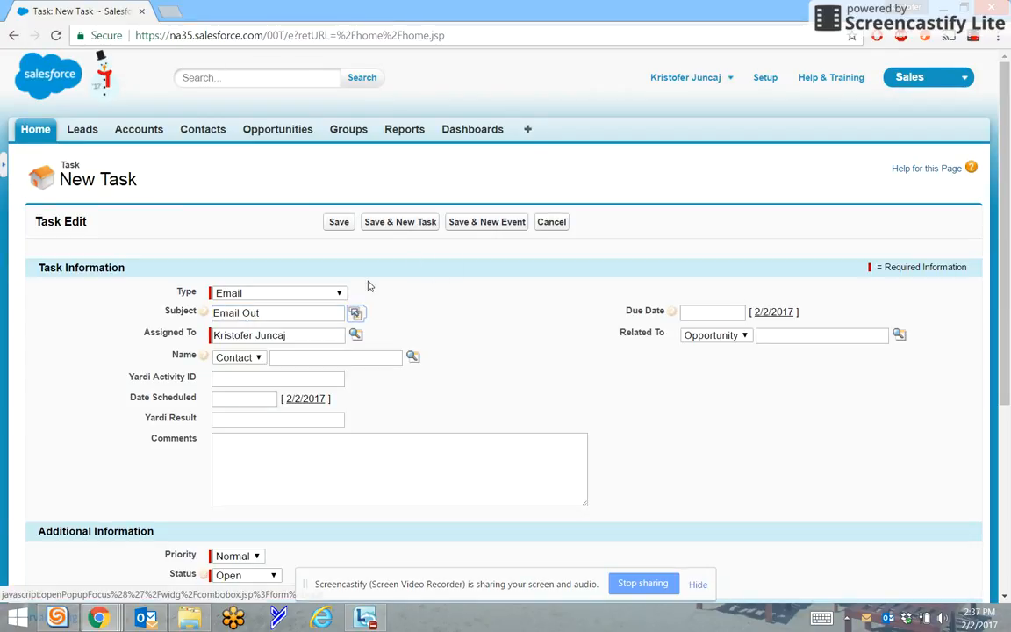
# Enter the comment "Sending Feb Valentines Day Party Reminder" for the task
pyautogui.tripleClick(241, 312)
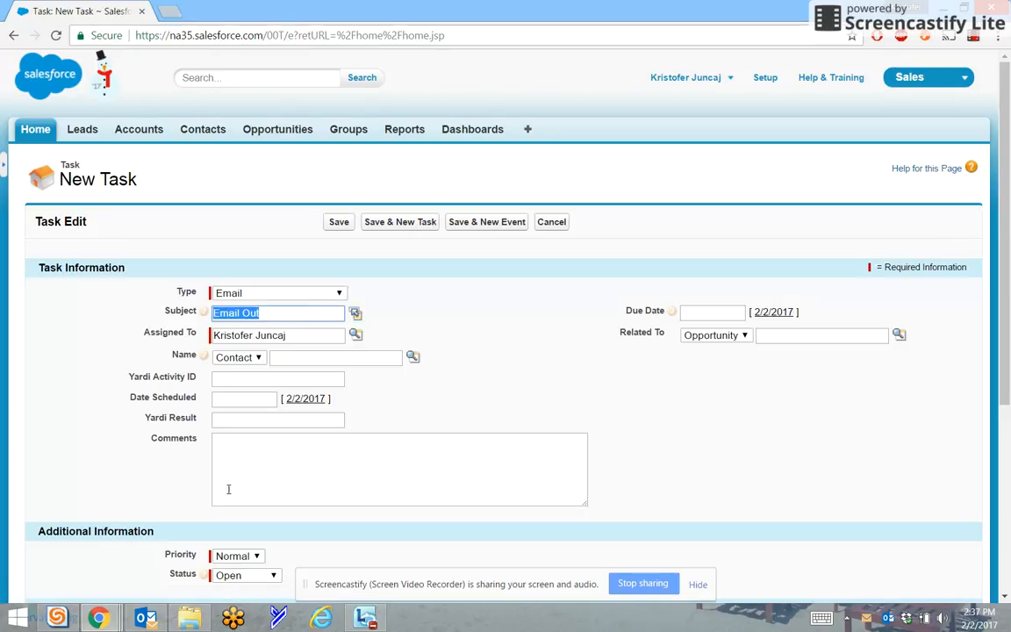
pyautogui.click(253, 447)
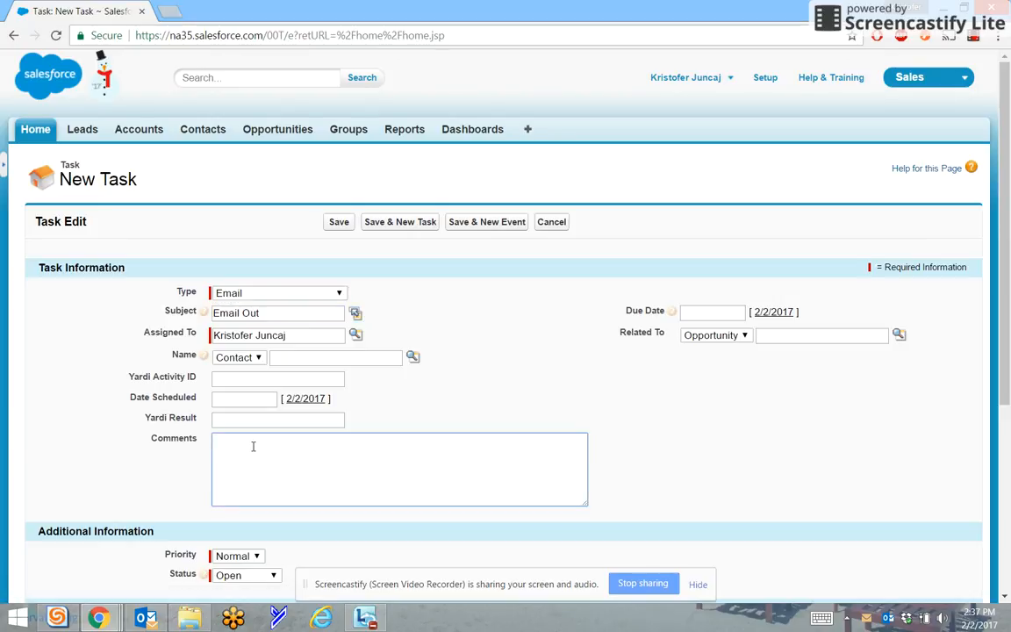
pyautogui.write('Sending Feb Valentines Day Party ')
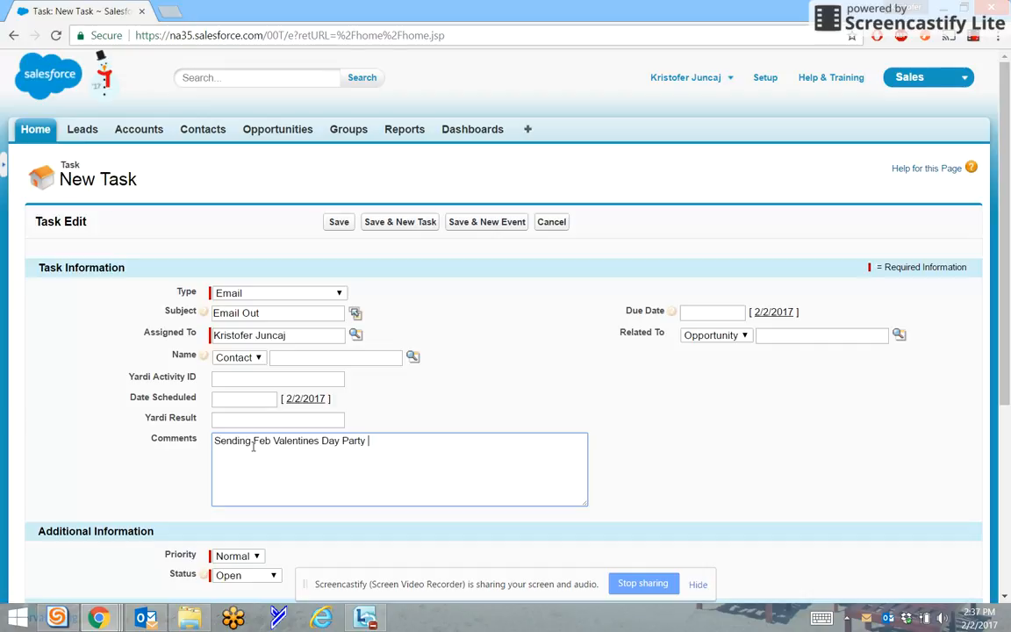
pyautogui.write('Reminder')
pyautogui.click(388, 470)
pyautogui.click(562, 363)
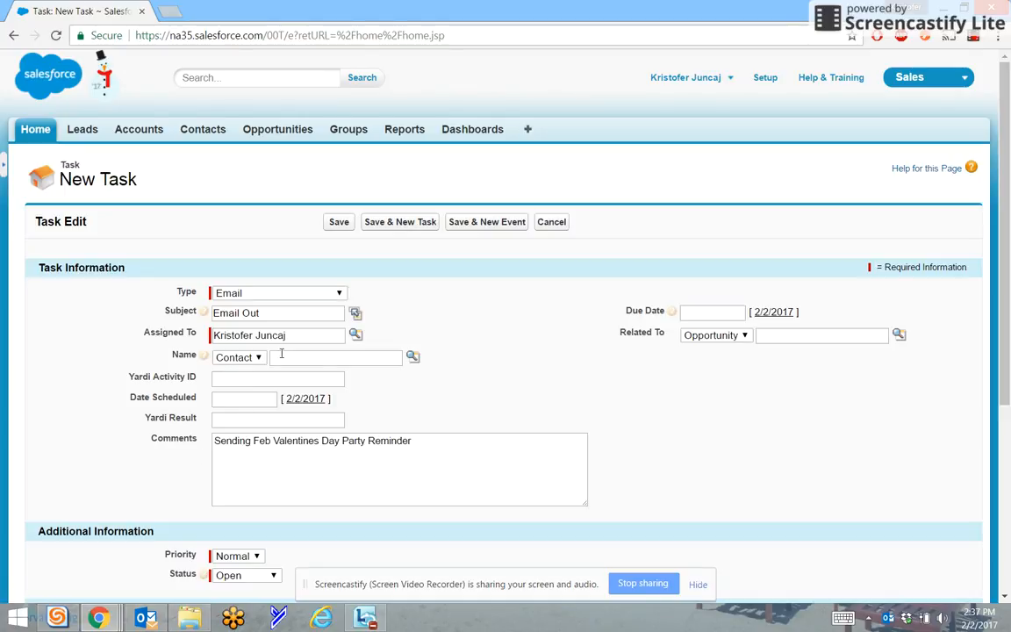
# Open the contact lookup for the Name field, search contacts by a surname, and add the first matching contact
pyautogui.click(180, 355)
pyautogui.click(254, 359)
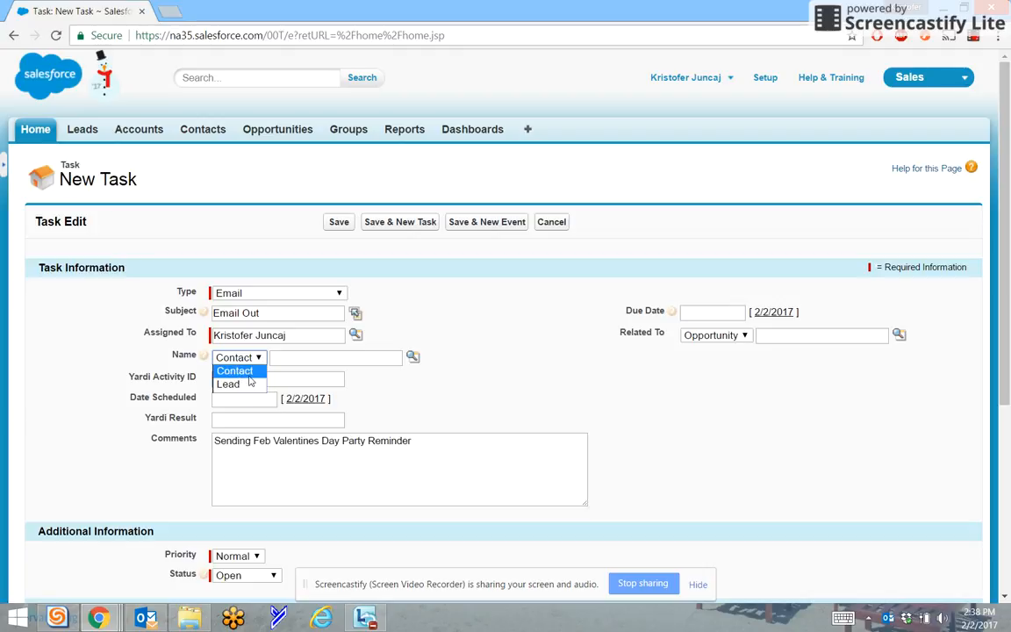
pyautogui.click(236, 371)
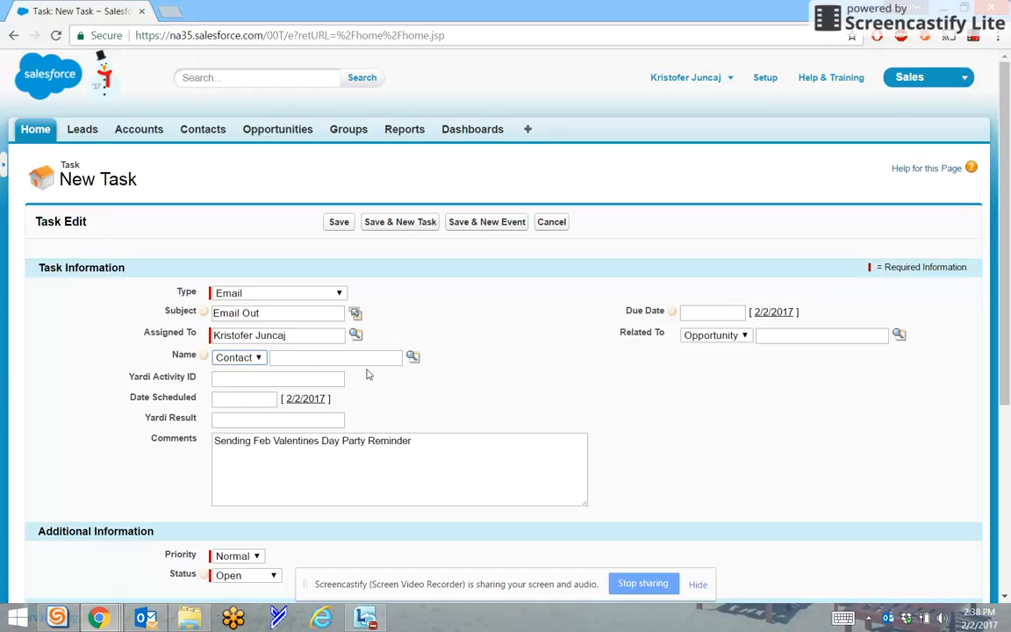
pyautogui.click(290, 360)
pyautogui.click(414, 360)
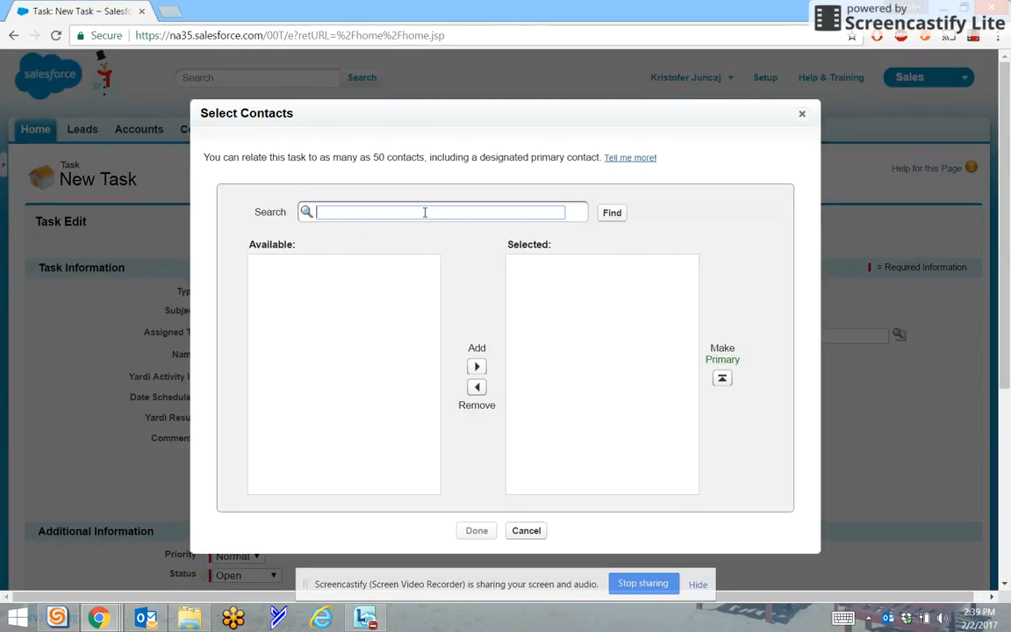
pyautogui.write('johnson')
pyautogui.click(617, 215)
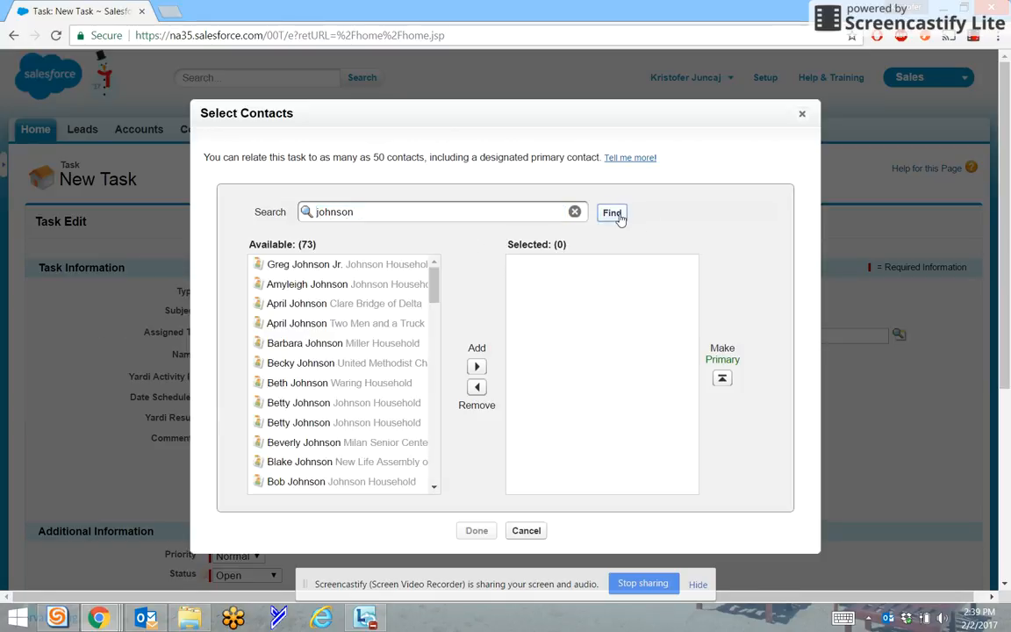
pyautogui.click(305, 267)
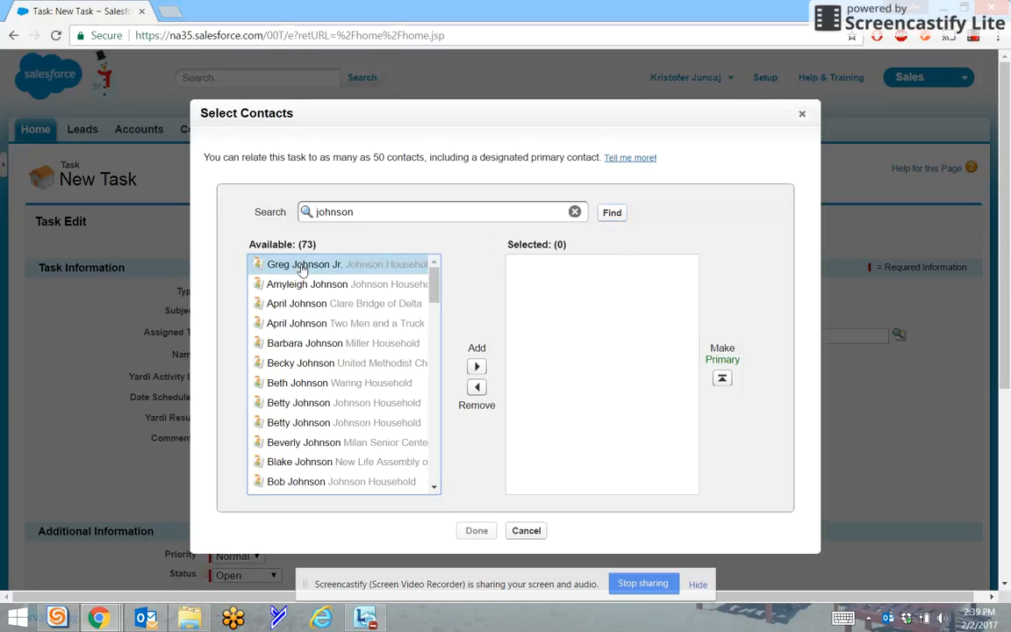
pyautogui.click(477, 366)
# Search contacts by a second surname and add the third result to the selected contacts
pyautogui.moveTo(403, 217); pyautogui.dragTo(221, 208)
pyautogui.write('smith')
pyautogui.press('Return')
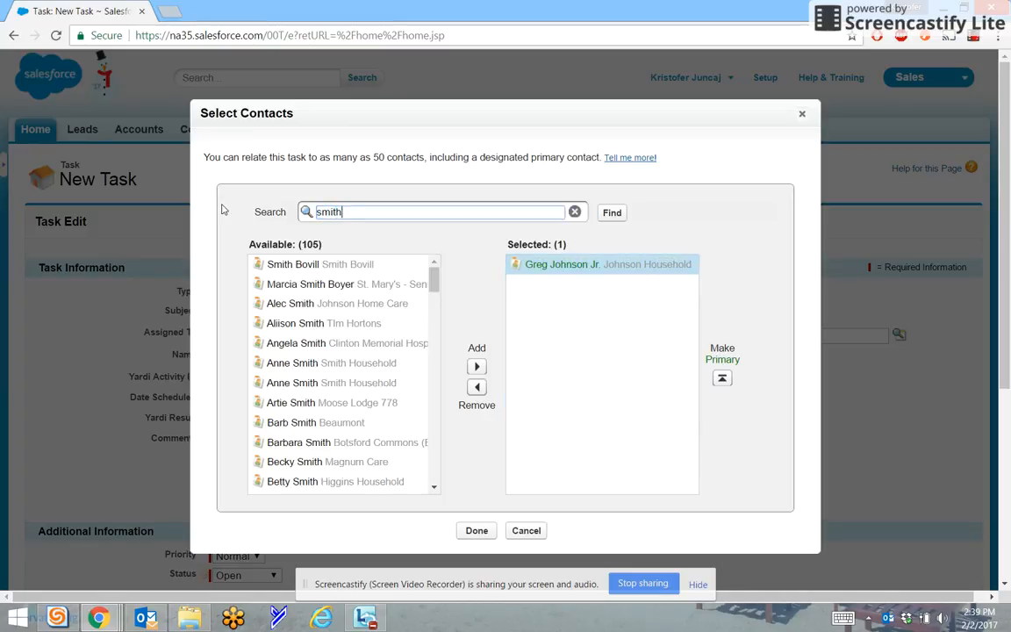
pyautogui.click(303, 304)
pyautogui.click(477, 367)
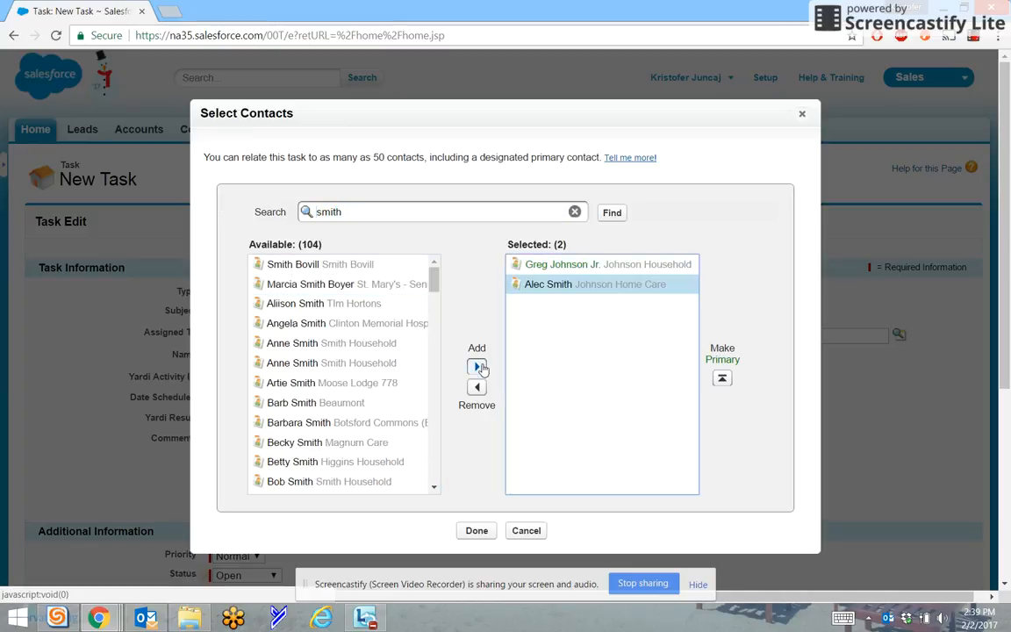
# Search contacts by a third surname, add the third result, and confirm the three selected contacts
pyautogui.click(381, 209)
pyautogui.moveTo(381, 209); pyautogui.dragTo(175, 228)
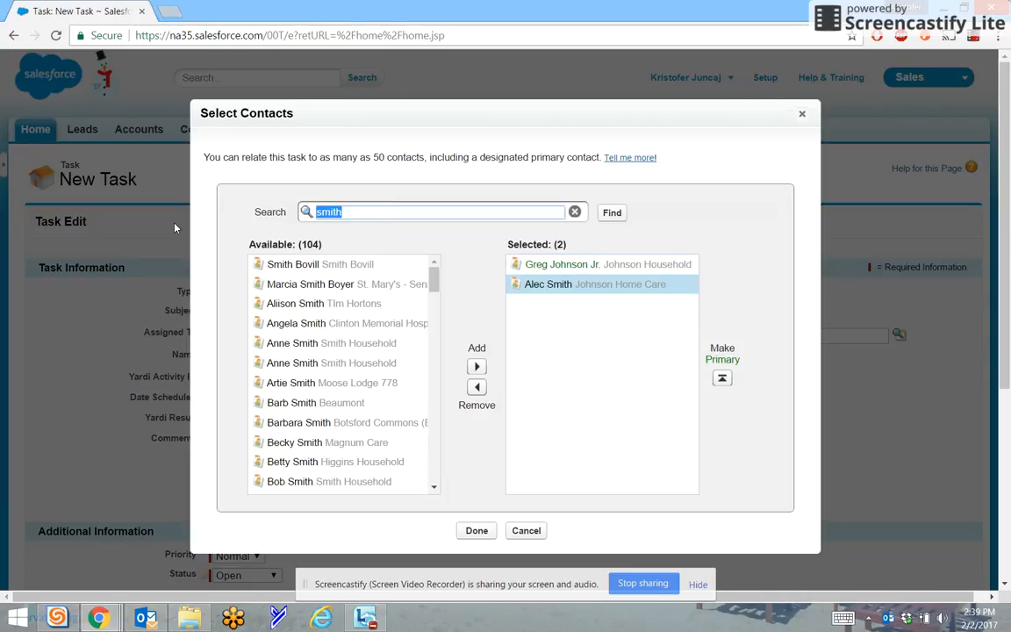
pyautogui.write('jones')
pyautogui.click(610, 215)
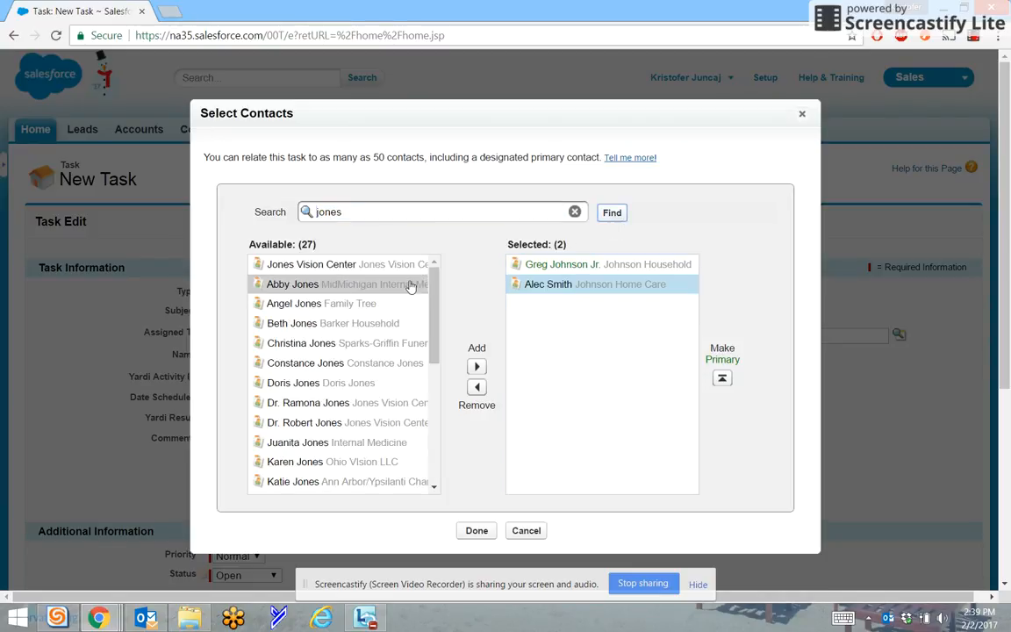
pyautogui.click(342, 294)
pyautogui.click(335, 304)
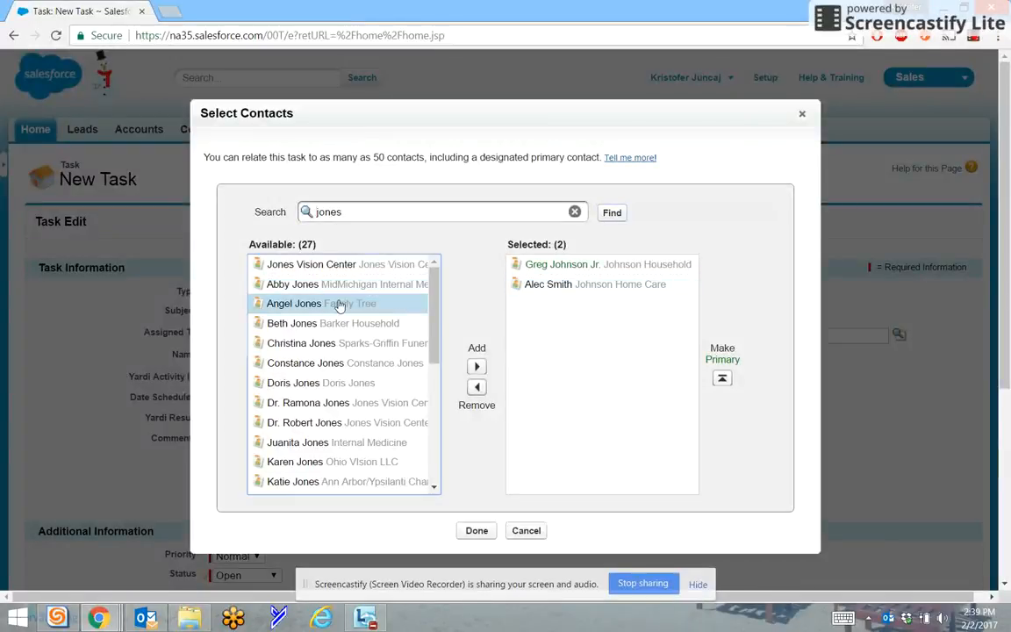
pyautogui.click(476, 367)
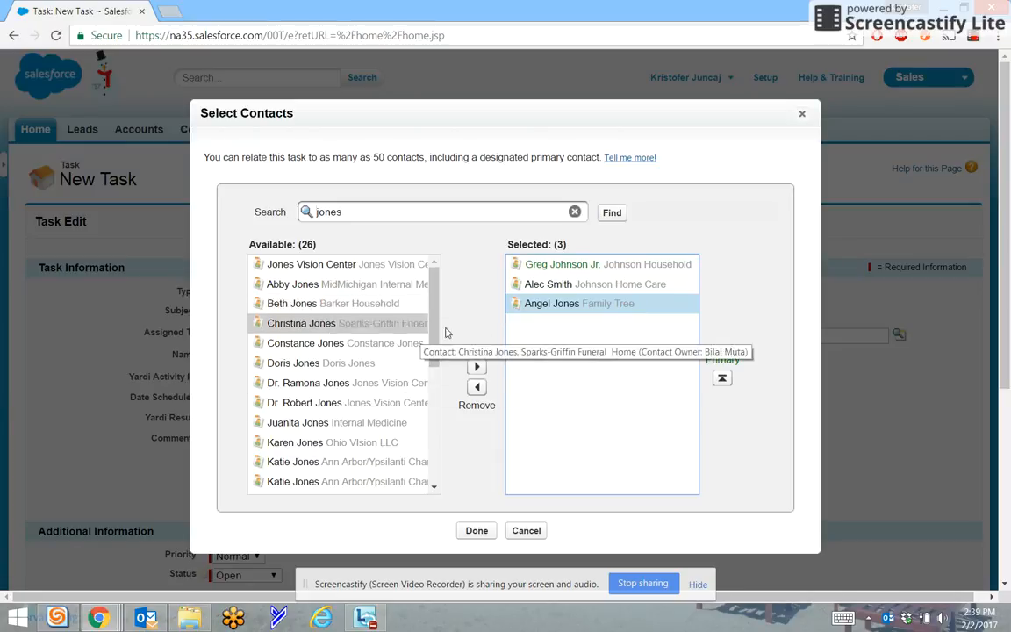
pyautogui.click(579, 305)
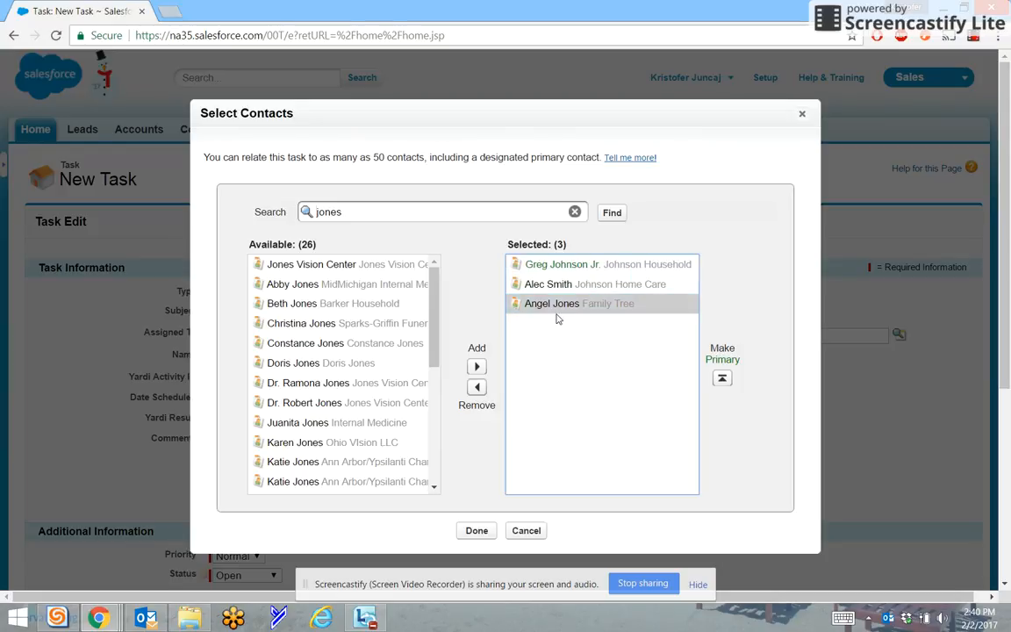
pyautogui.click(570, 314)
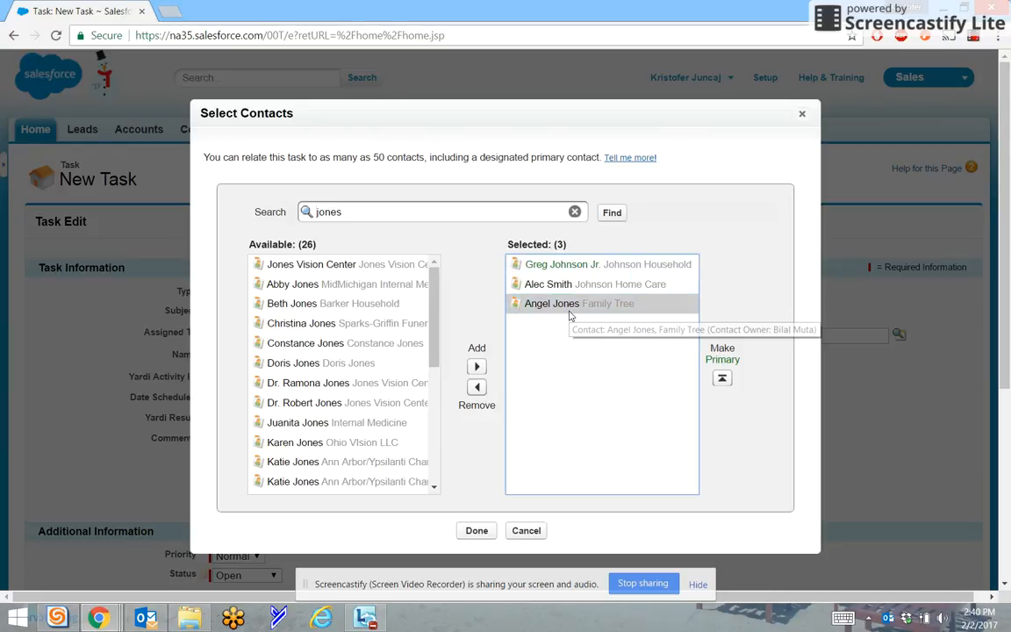
pyautogui.click(477, 531)
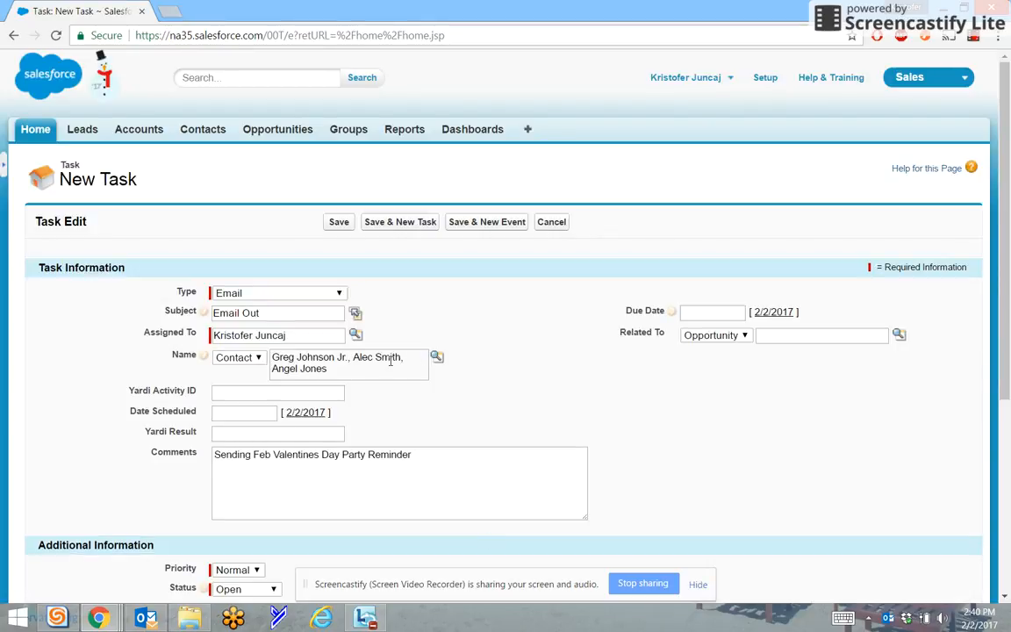
# Set both the Date Scheduled and the Due Date to 2/2/2017
pyautogui.click(264, 412)
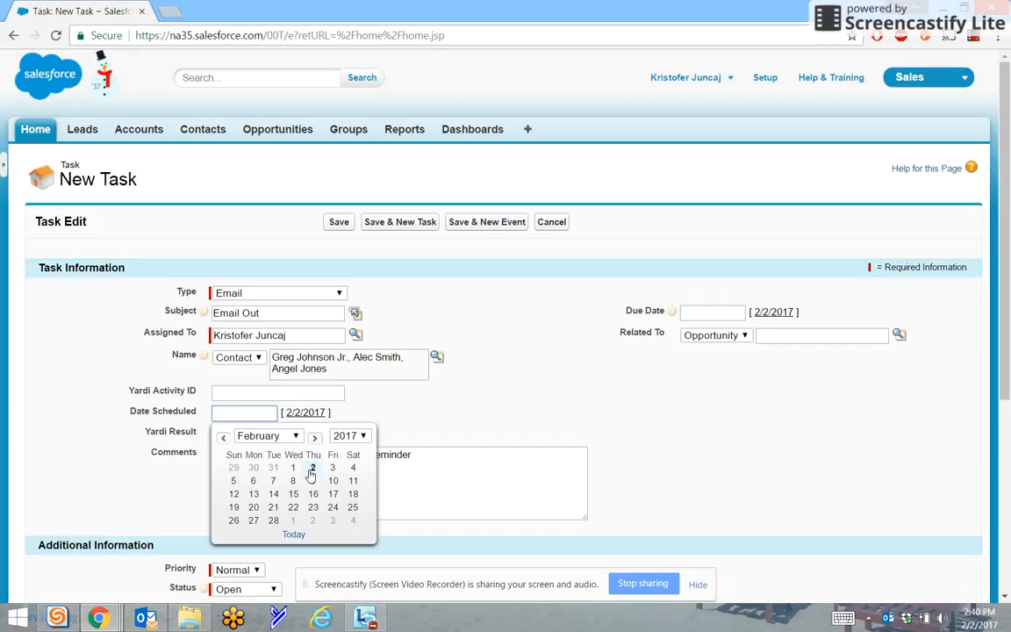
pyautogui.click(312, 468)
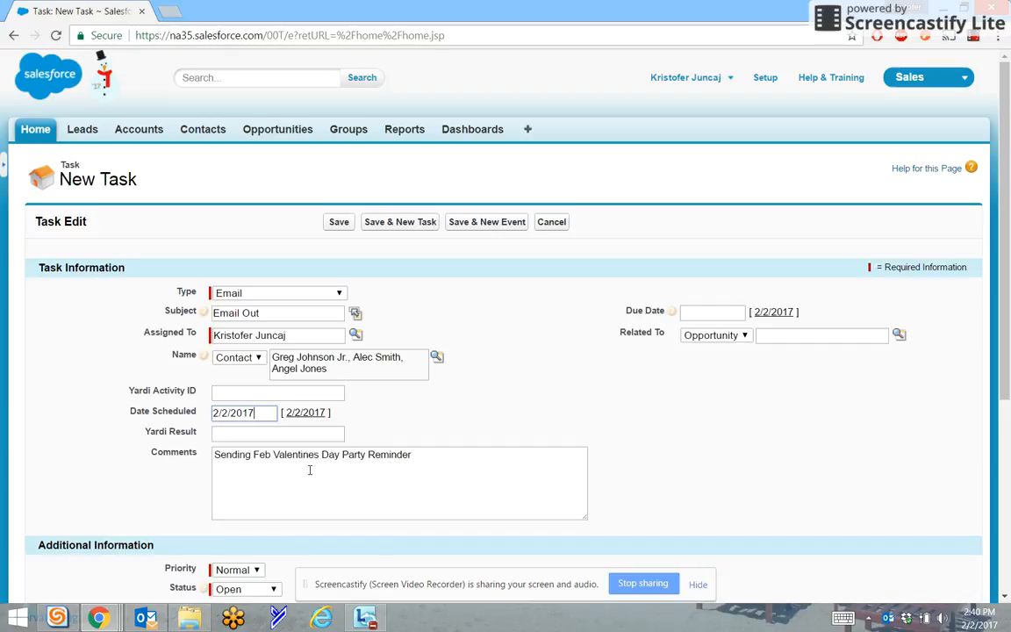
pyautogui.click(706, 312)
pyautogui.click(781, 368)
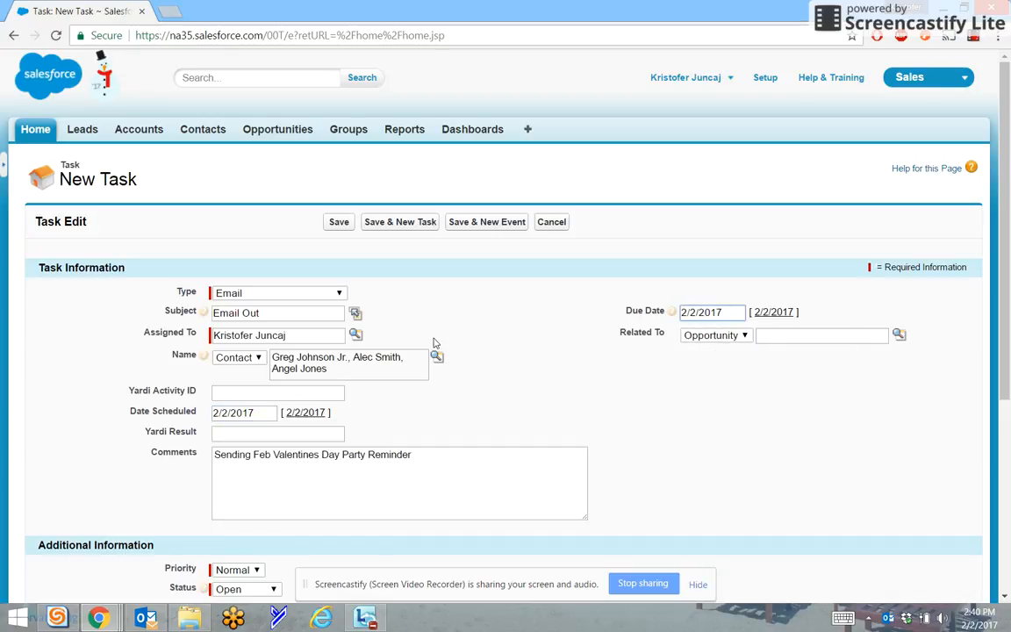
# Set the task status to Completed and save the task
pyautogui.scroll(-2, 424, 474)
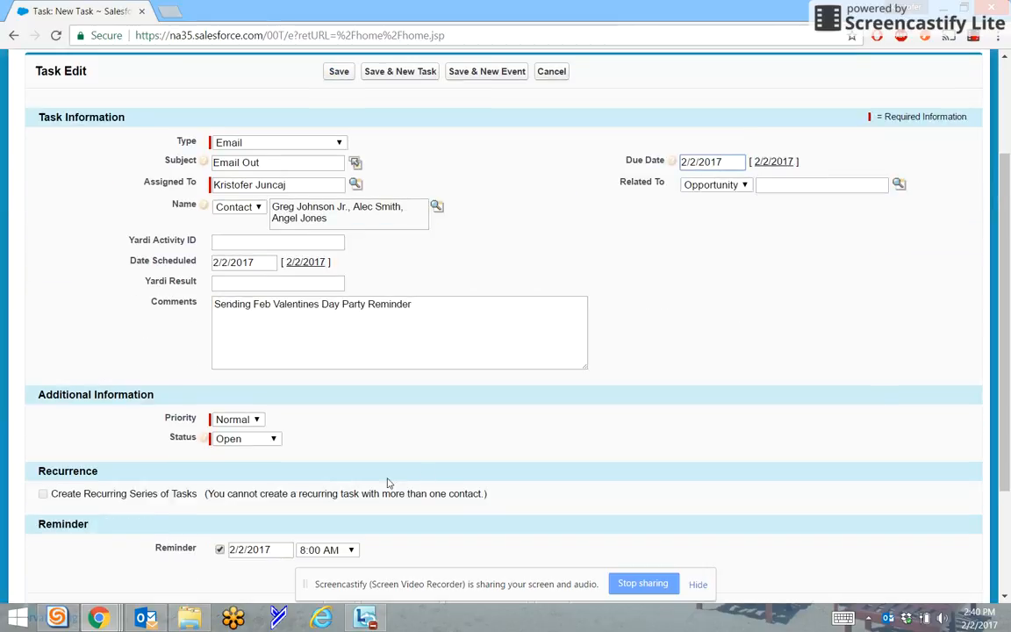
pyautogui.click(245, 438)
pyautogui.click(239, 465)
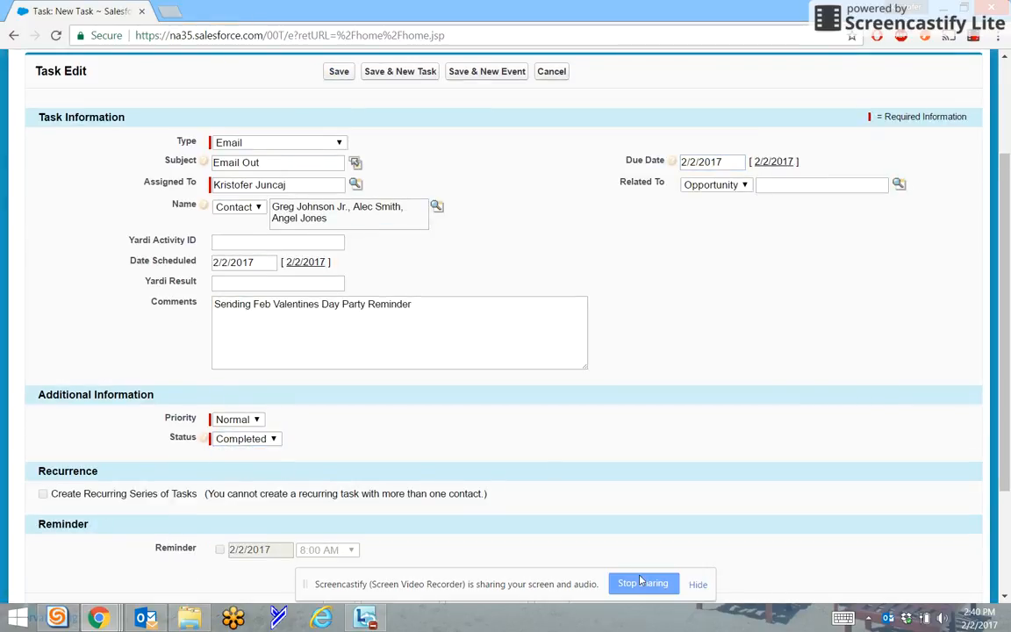
pyautogui.scroll(-2, 593, 500)
pyautogui.click(342, 442)
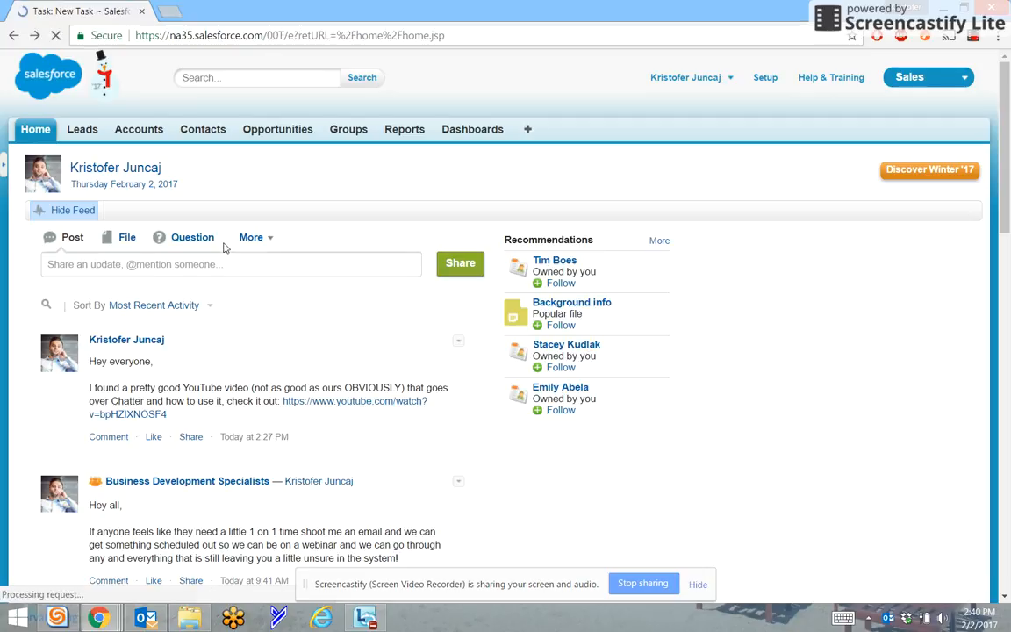
pyautogui.press('Print')
pyautogui.moveTo(159, 260); pyautogui.dragTo(562, 426)
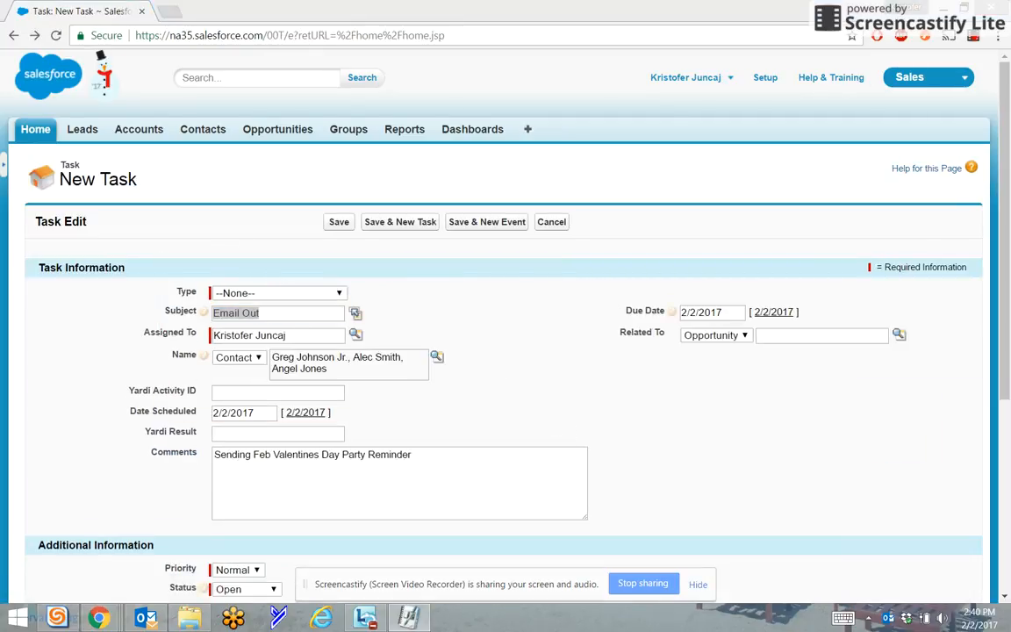
pyautogui.click(235, 76)
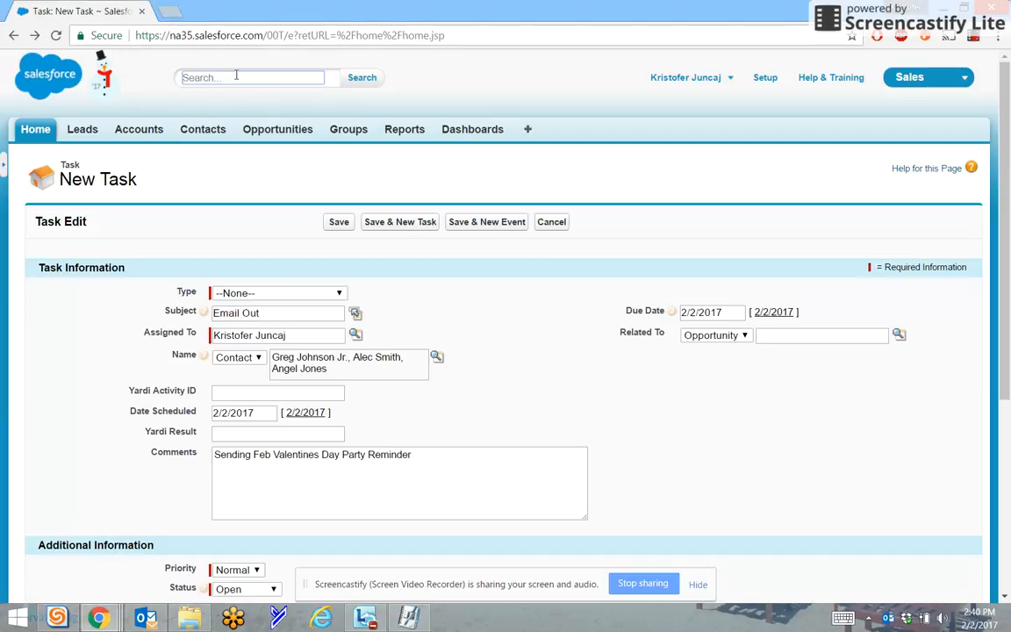
pyautogui.write('hreg')
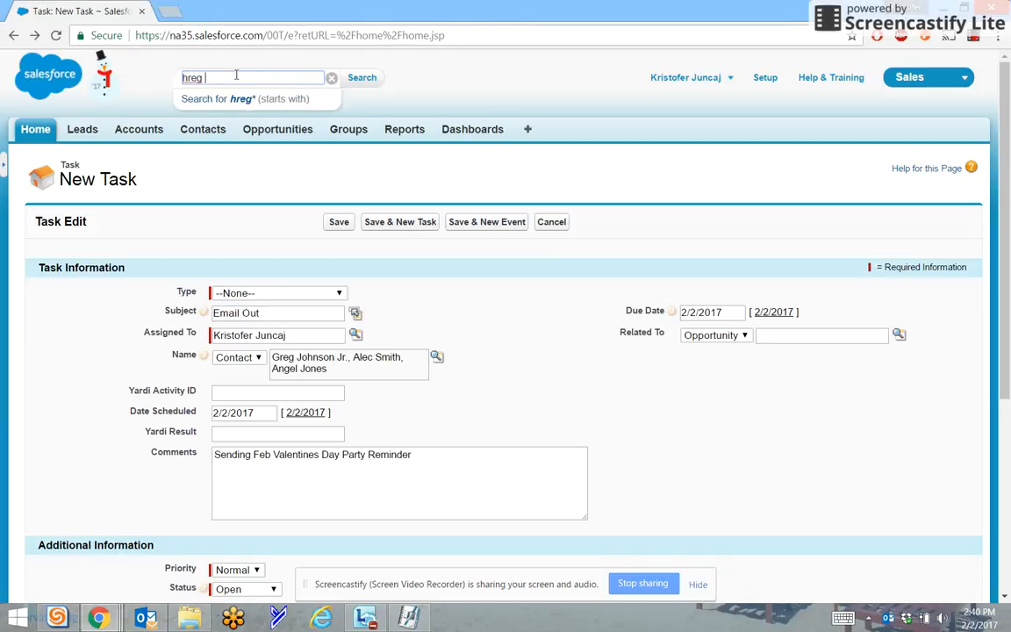
pyautogui.press('BackSpace')
pyautogui.press('BackSpace')
pyautogui.press('BackSpace')
pyautogui.press('BackSpace')
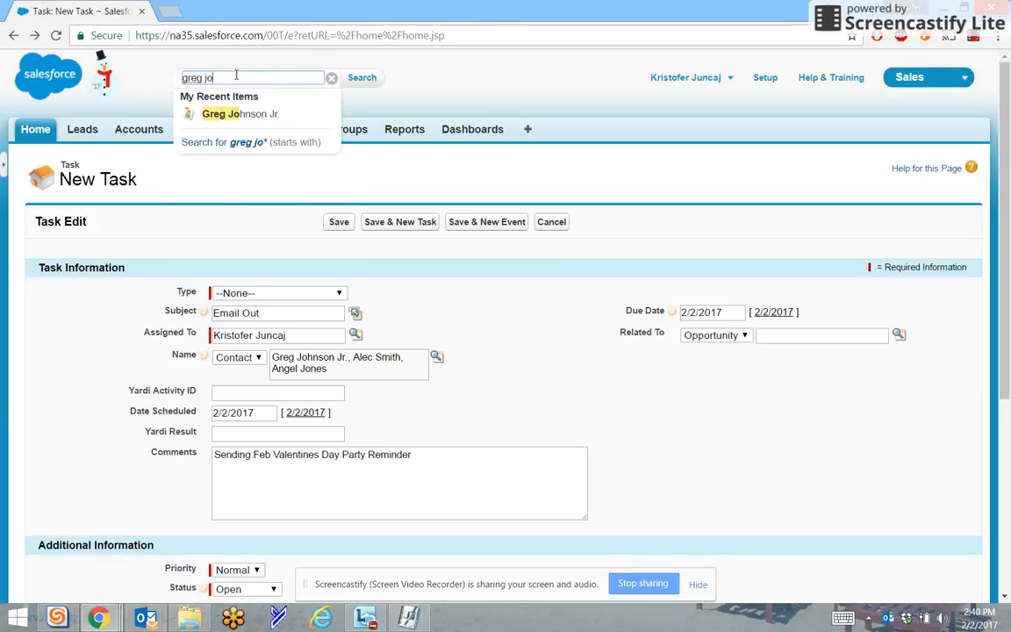
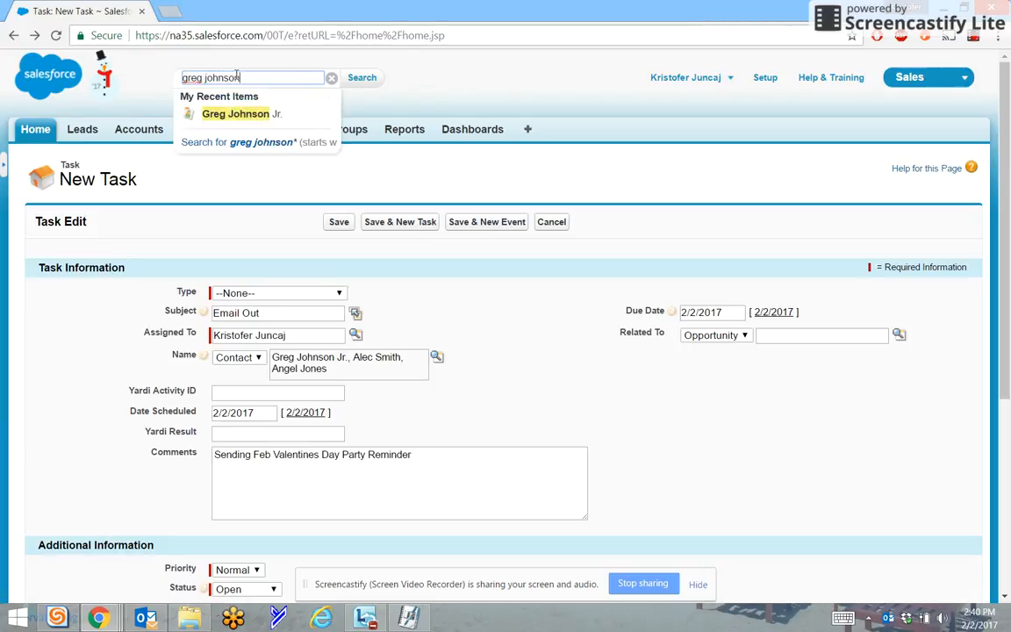
pyautogui.press('Return')
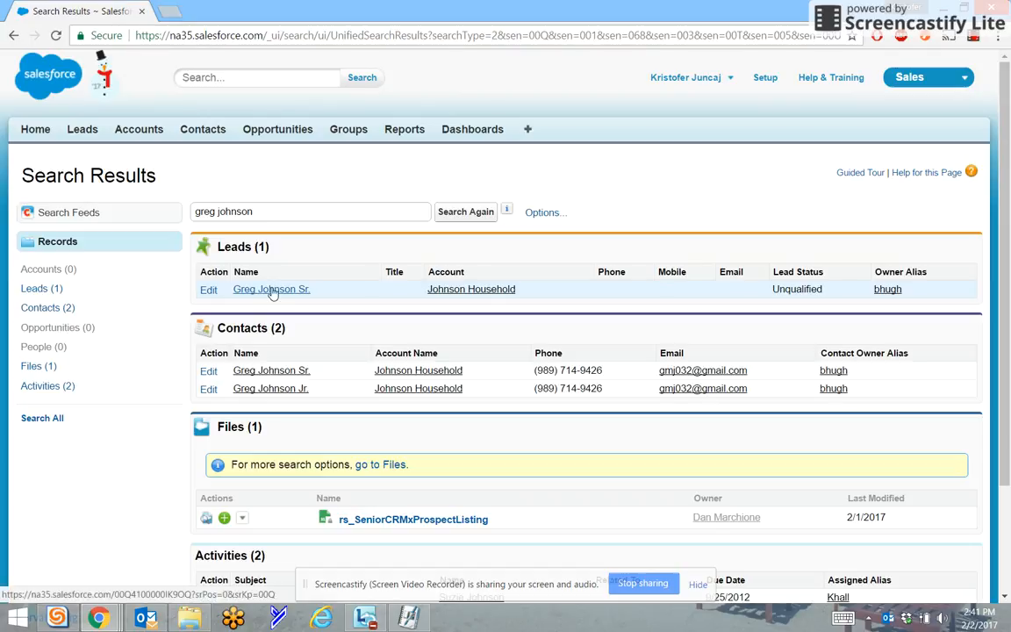
pyautogui.rightClick(283, 376)
pyautogui.click(302, 384)
pyautogui.rightClick(295, 391)
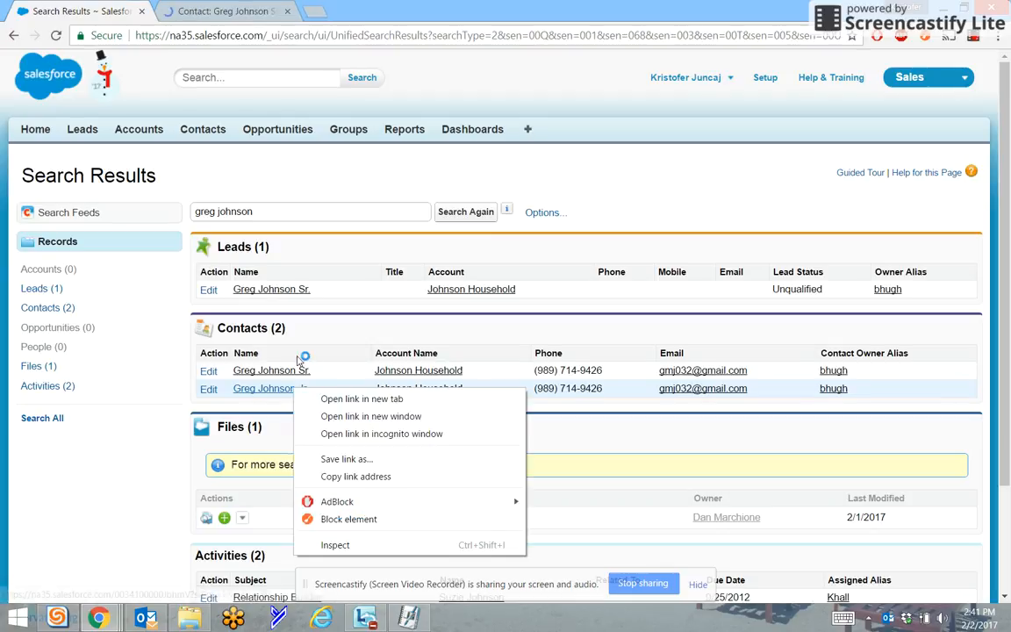
pyautogui.click(247, 6)
pyautogui.click(286, 12)
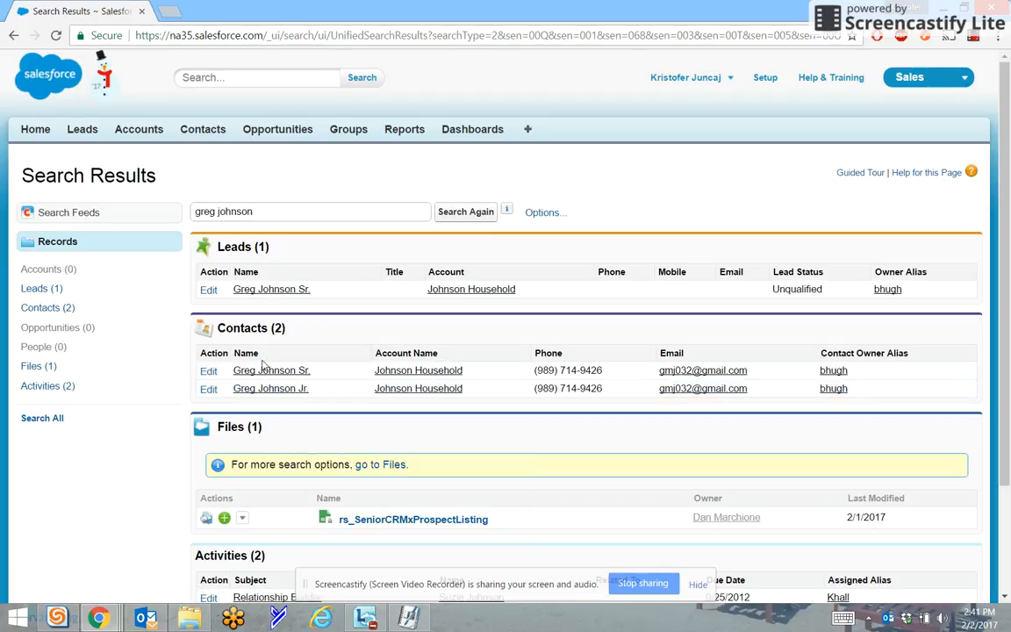
pyautogui.click(275, 389)
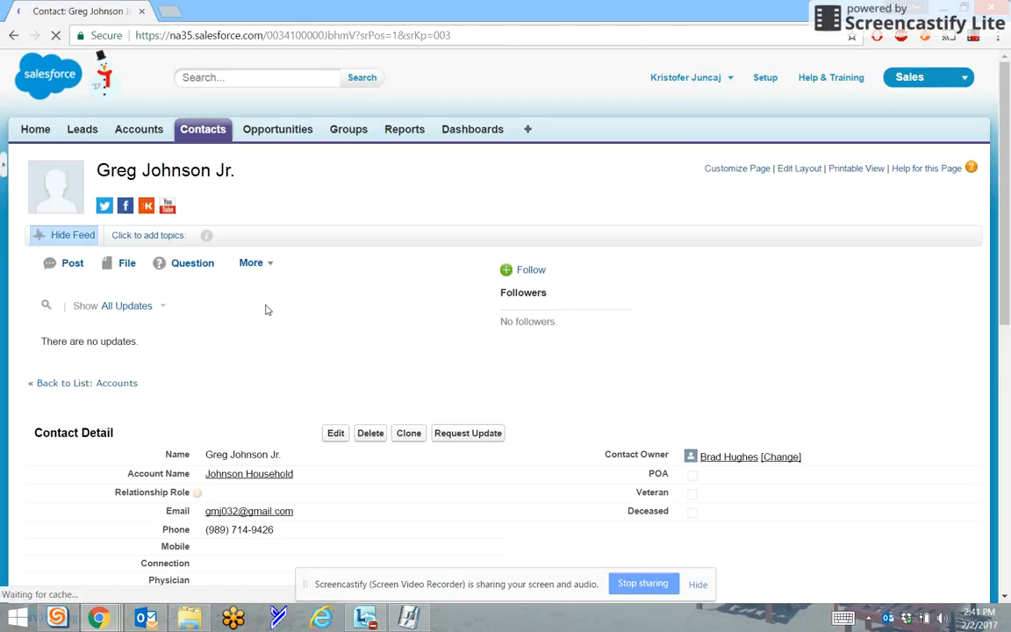
pyautogui.scroll(-7, 268, 310)
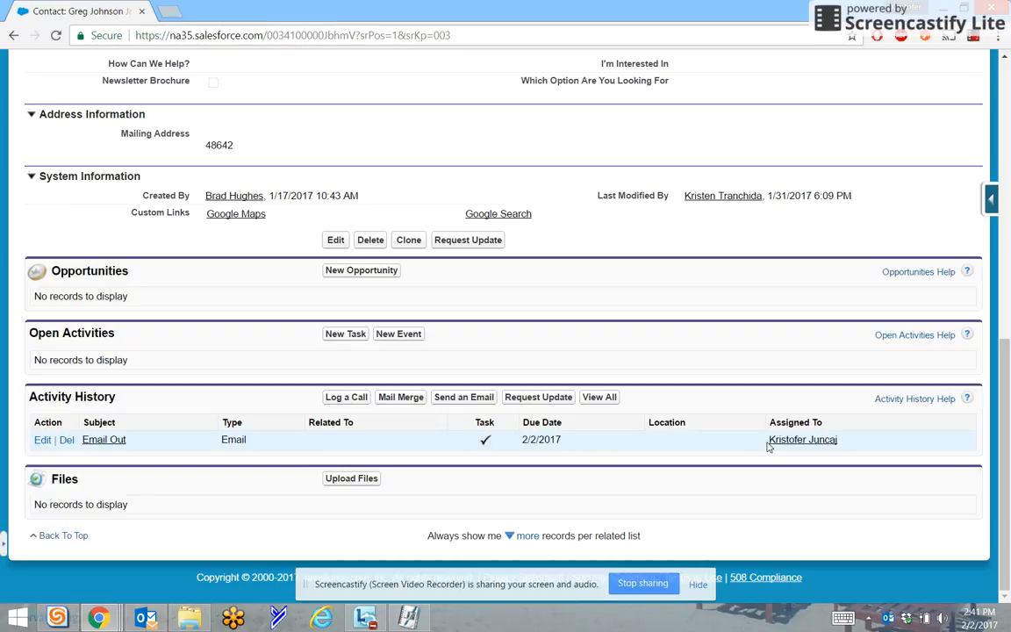
pyautogui.scroll(10, 550, 443)
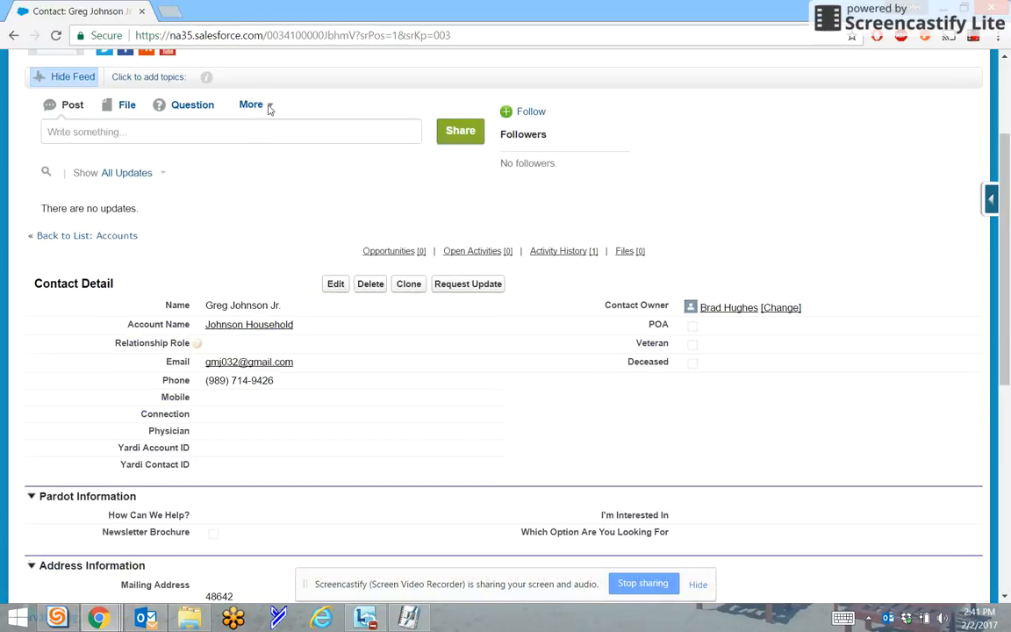
pyautogui.click(230, 78)
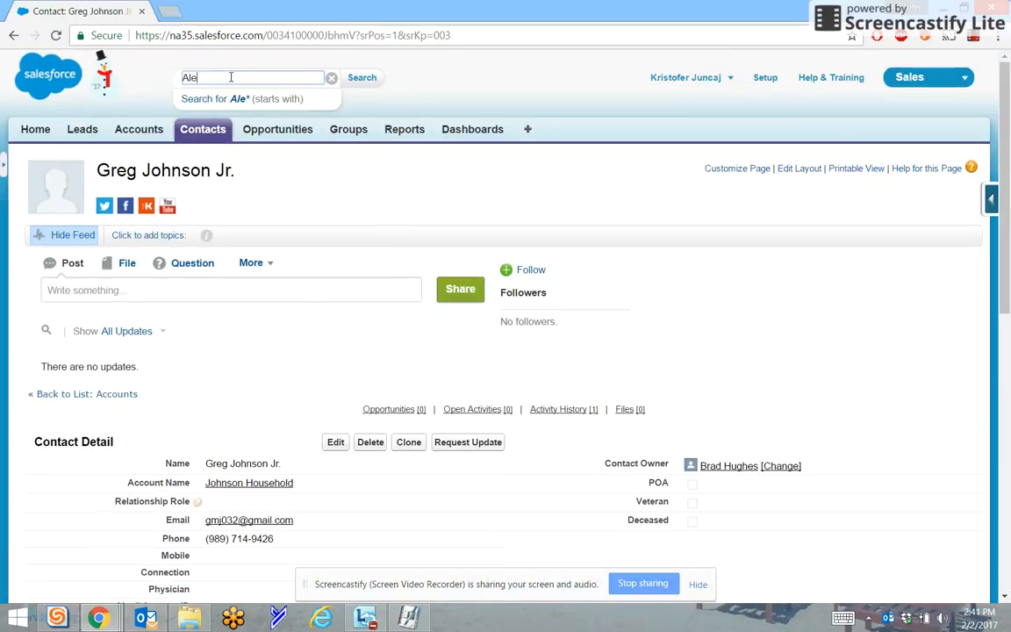
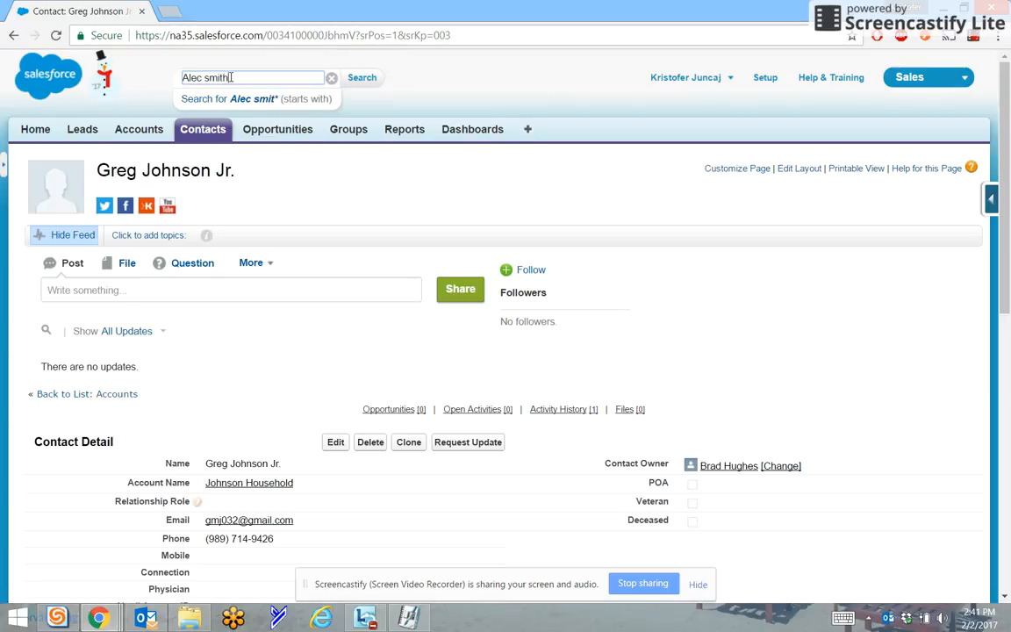
pyautogui.press('Return')
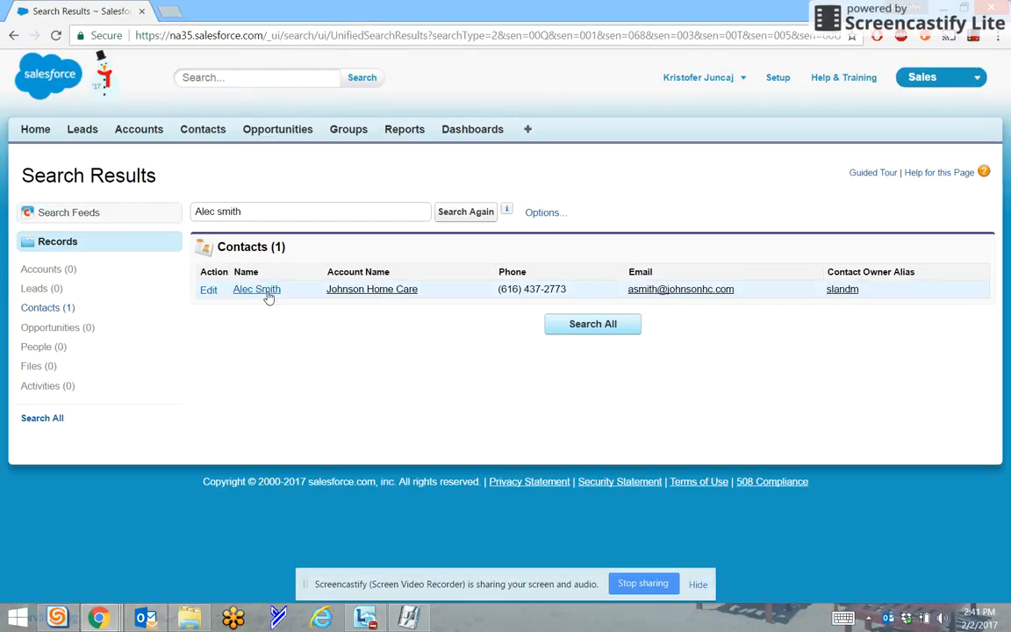
pyautogui.click(267, 290)
pyautogui.scroll(-10, 268, 294)
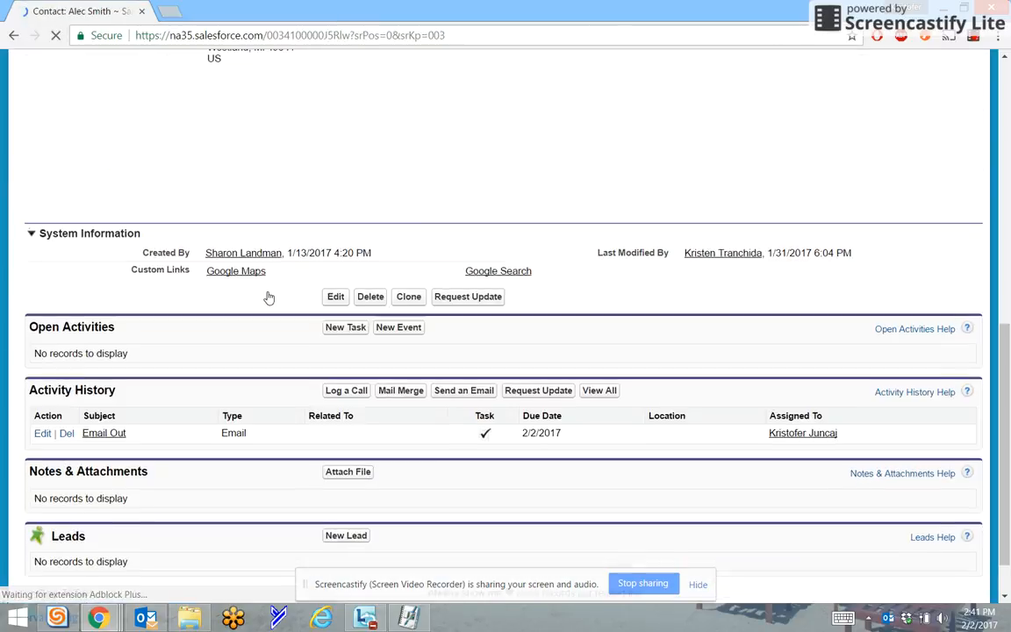